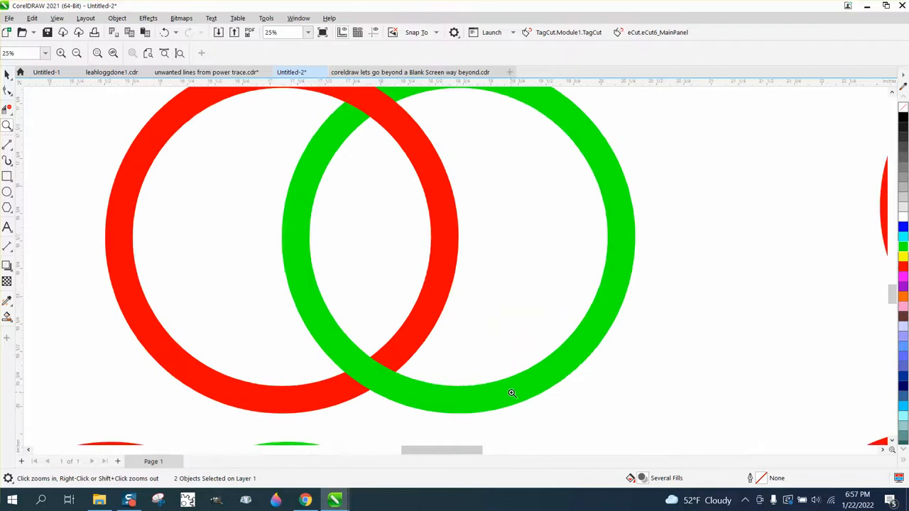
Step: Examine how the red and green rings cross in the upper-left pair, then view all the ring pairs
{"action": "scroll", "coordinate": [375, 213], "scroll_direction": "down", "scroll_amount": 1}
{"action": "left_click_drag", "start_coordinate": [331, 85], "coordinate": [407, 148]}
{"action": "scroll", "coordinate": [78, 203], "scroll_direction": "down", "scroll_amount": 1}
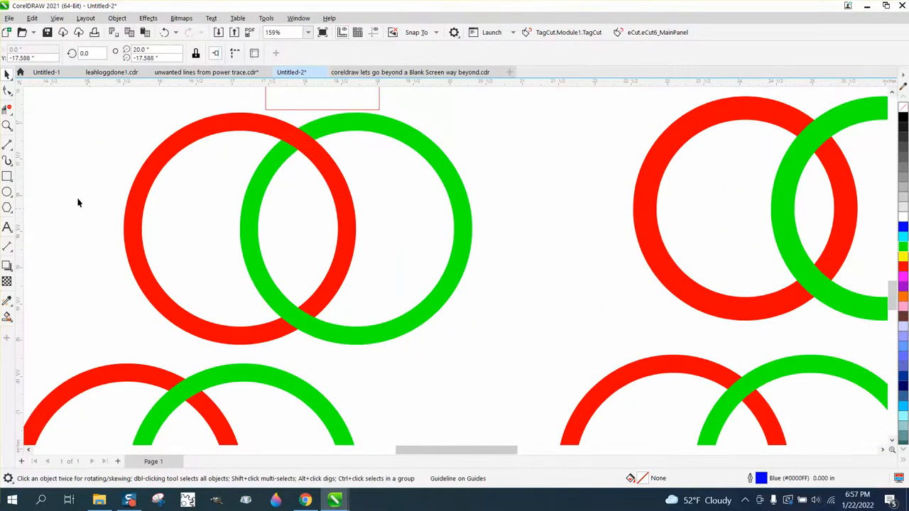
{"action": "left_click", "coordinate": [7, 125]}
{"action": "left_click_drag", "start_coordinate": [248, 118], "coordinate": [371, 178]}
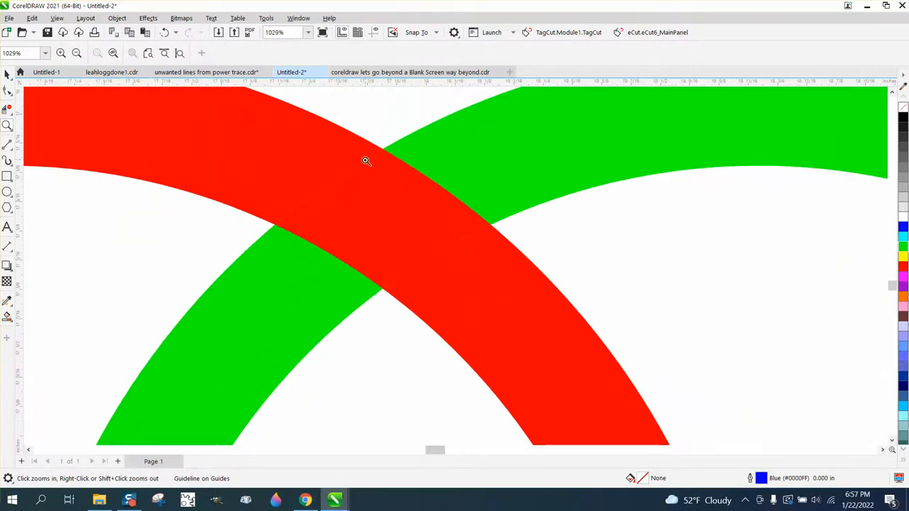
{"action": "scroll", "coordinate": [326, 179], "scroll_direction": "down", "scroll_amount": 5}
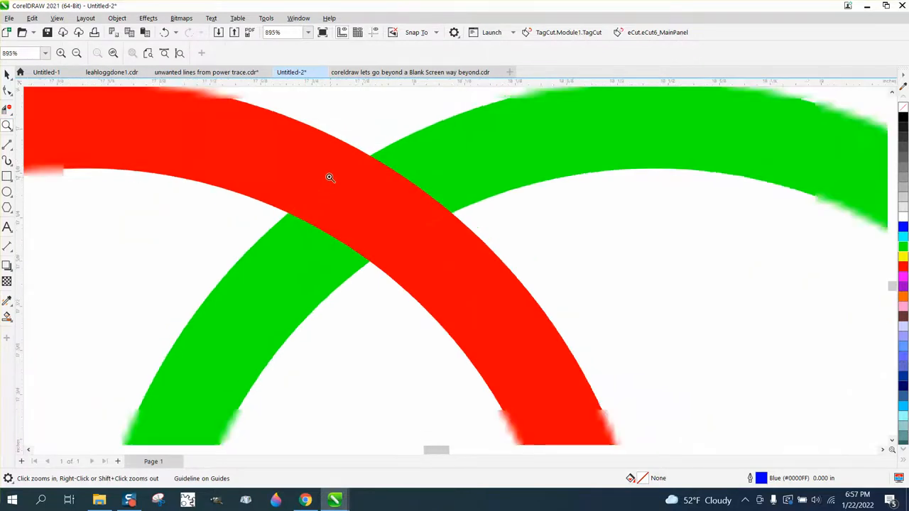
{"action": "scroll", "coordinate": [324, 171], "scroll_direction": "down", "scroll_amount": 3}
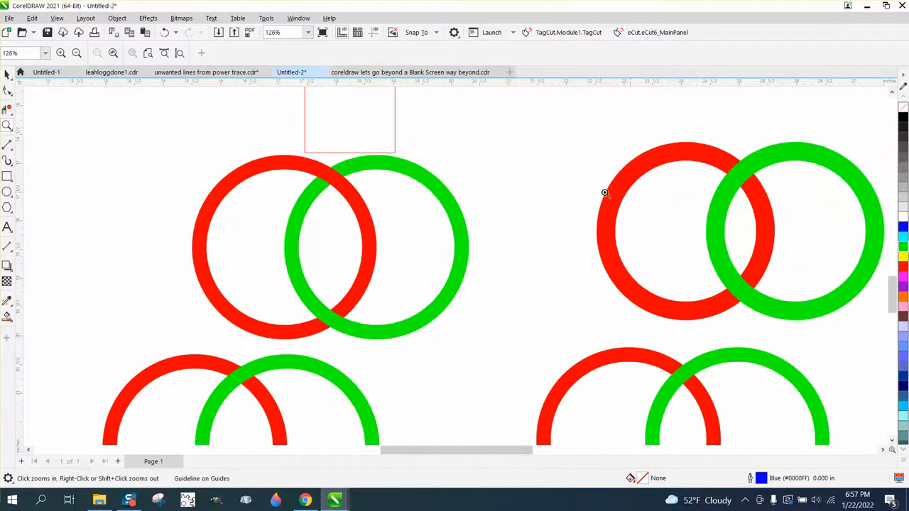
{"action": "left_click", "coordinate": [6, 74]}
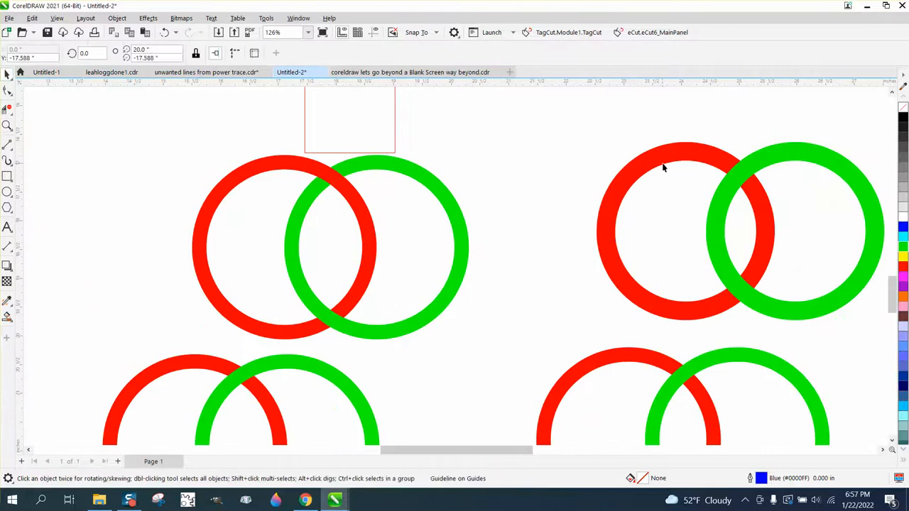
{"action": "scroll", "coordinate": [663, 165], "scroll_direction": "down", "scroll_amount": 2}
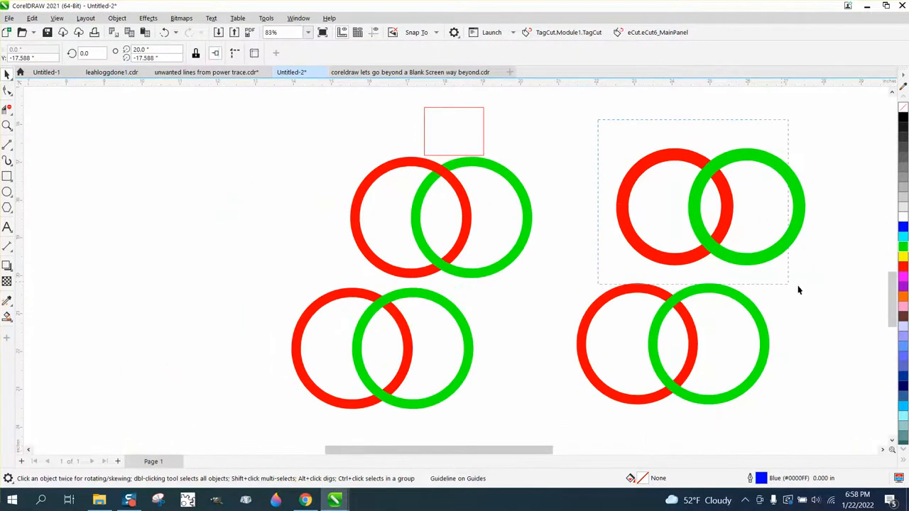
Step: Move the red rectangle over the upper crossing of the upper-right ring pair and intersect it with both rings
{"action": "left_click_drag", "start_coordinate": [853, 303], "coordinate": [852, 303]}
{"action": "left_click", "coordinate": [443, 152]}
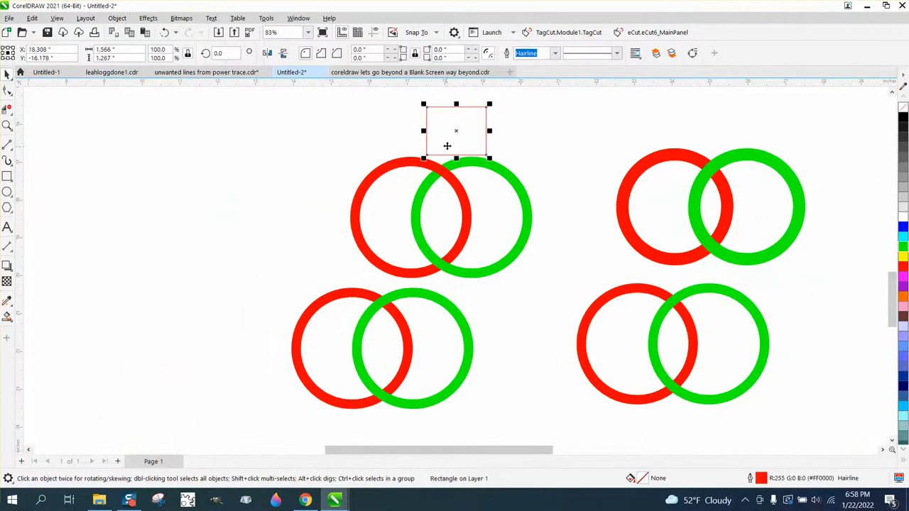
{"action": "left_click_drag", "start_coordinate": [452, 134], "coordinate": [707, 170]}
{"action": "left_click_drag", "start_coordinate": [592, 125], "coordinate": [781, 269]}
{"action": "left_click_drag", "start_coordinate": [846, 295], "coordinate": [846, 296]}
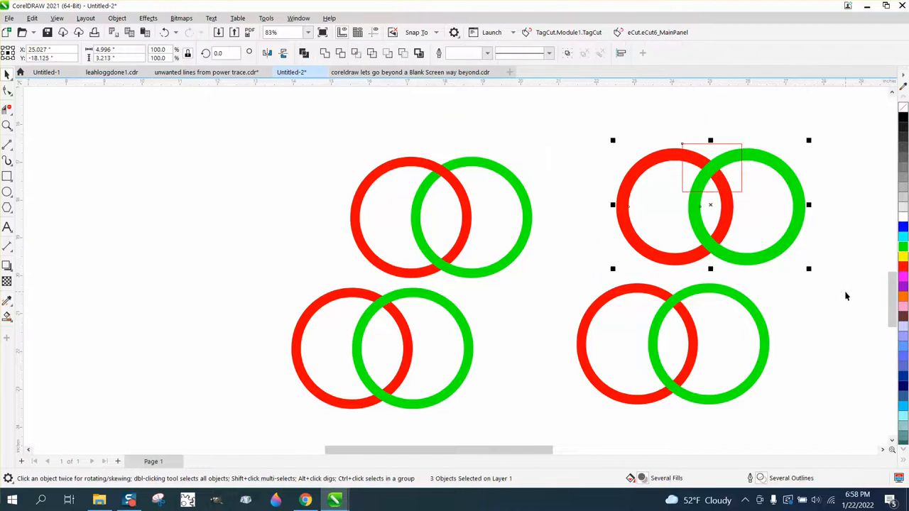
{"action": "left_click", "coordinate": [356, 53]}
{"action": "left_click", "coordinate": [609, 88]}
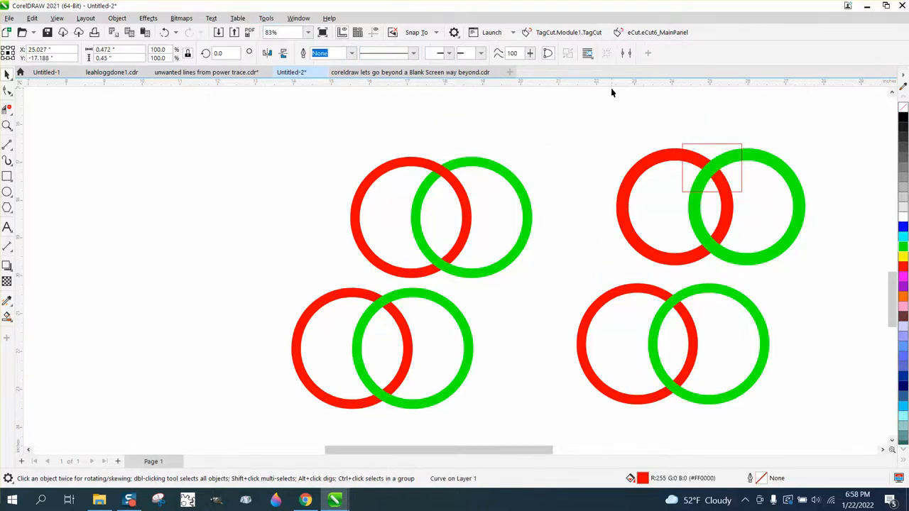
Step: Delete the hairline rectangle covering the upper crossing of the upper-right ring pair
{"action": "left_click", "coordinate": [713, 169]}
{"action": "scroll", "coordinate": [712, 147], "scroll_direction": "up", "scroll_amount": 1}
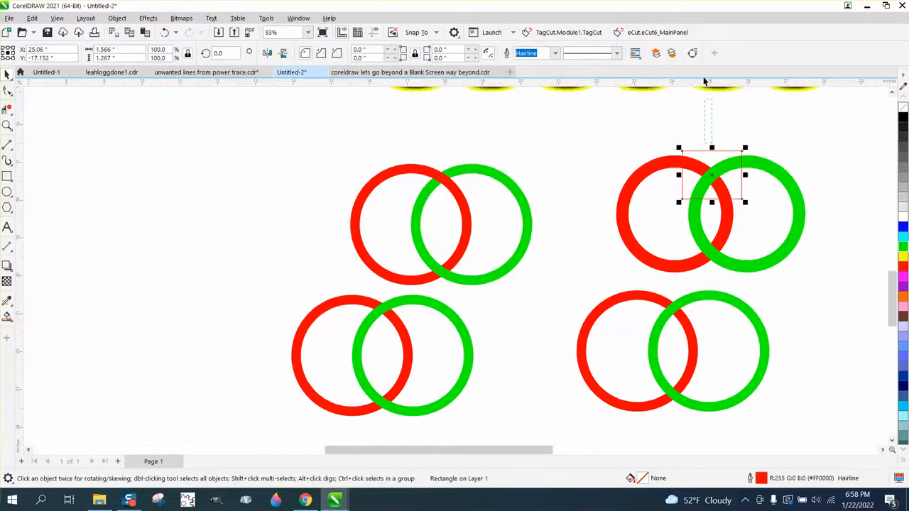
{"action": "left_click", "coordinate": [710, 142]}
{"action": "left_click", "coordinate": [713, 167]}
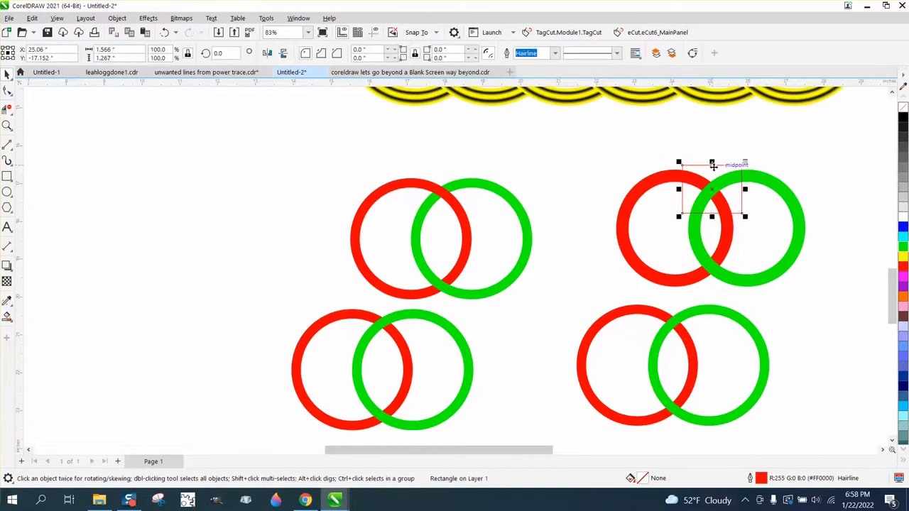
{"action": "key", "text": "XF86Calculator"}
{"action": "left_click", "coordinate": [685, 123]}
{"action": "key", "text": "Delete"}
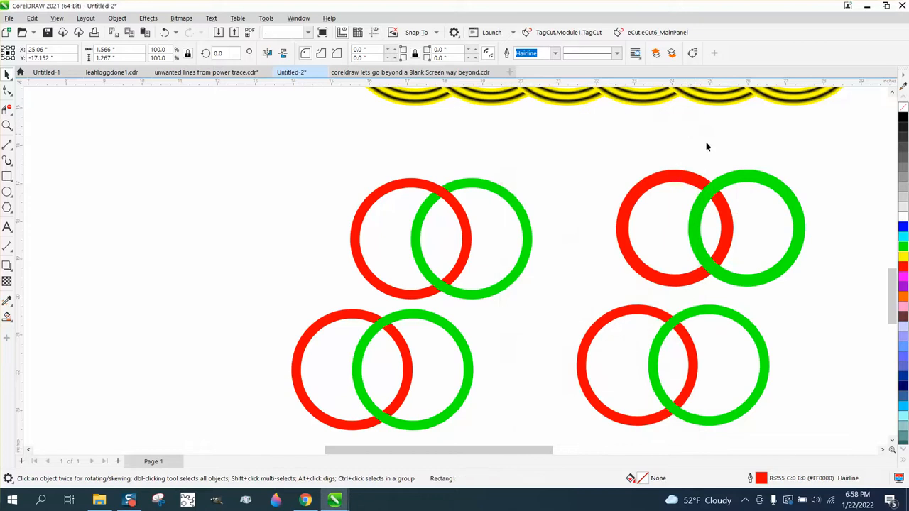
Step: Bring the small red intersection piece in front of the green ring at the upper-right pair's upper crossing and inspect it closely
{"action": "left_click_drag", "start_coordinate": [751, 226], "coordinate": [751, 226]}
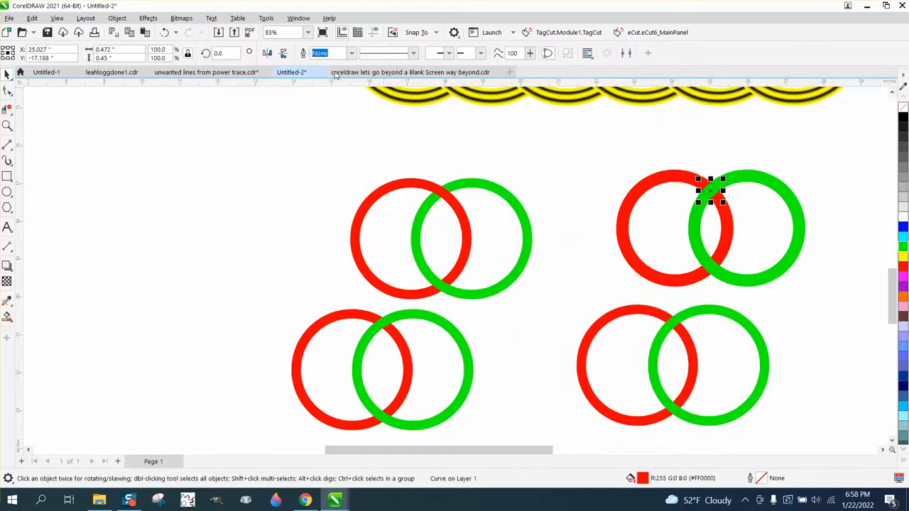
{"action": "left_click", "coordinate": [118, 18]}
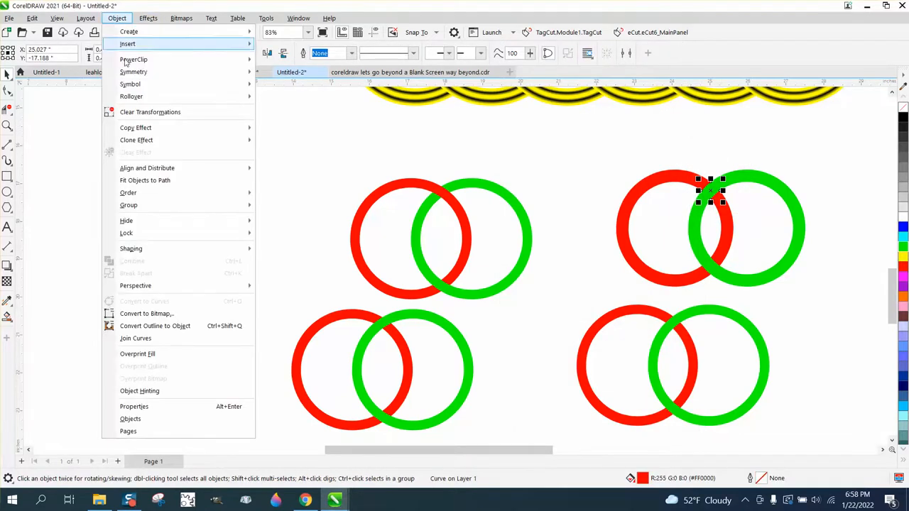
{"action": "mouse_move", "coordinate": [147, 169]}
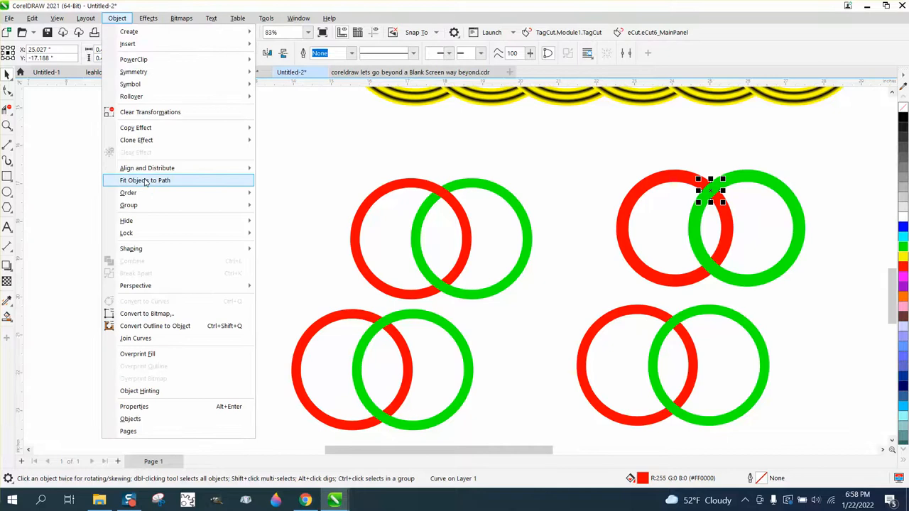
{"action": "left_click", "coordinate": [284, 187]}
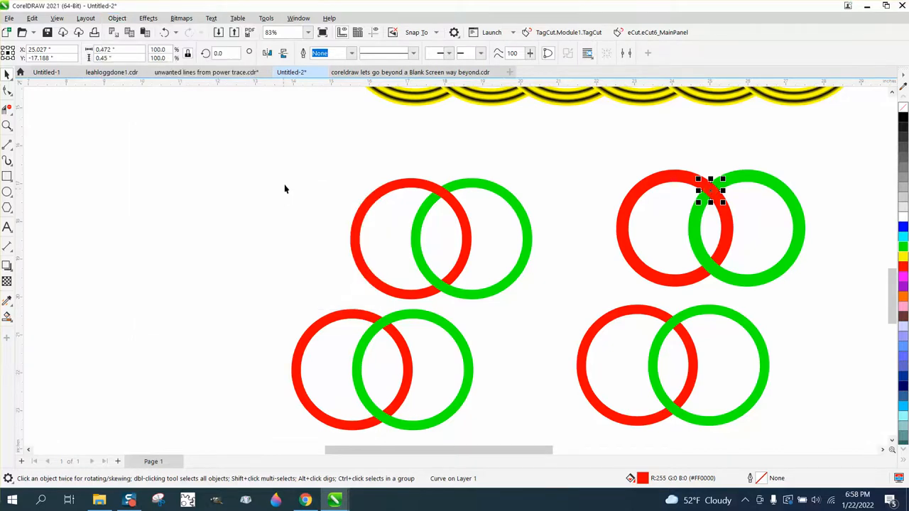
{"action": "left_click", "coordinate": [312, 162]}
{"action": "left_click", "coordinate": [7, 125]}
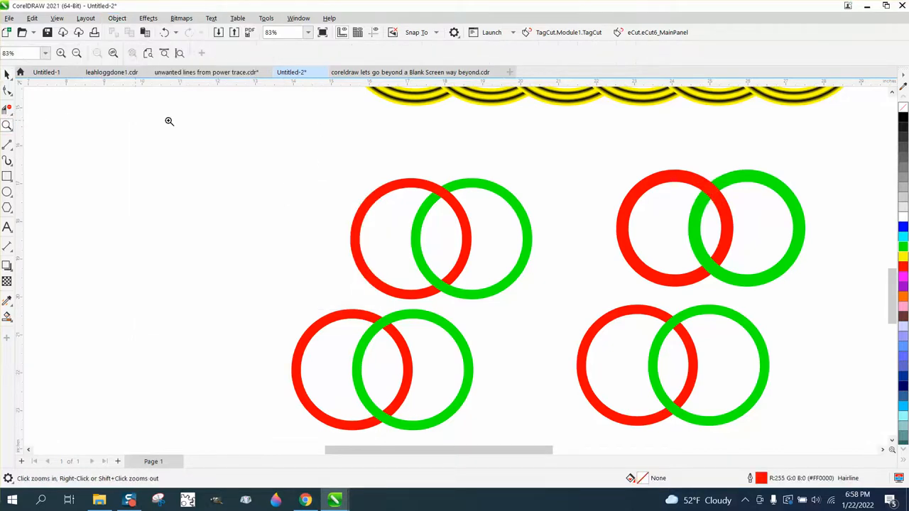
{"action": "left_click_drag", "start_coordinate": [664, 165], "coordinate": [757, 239]}
{"action": "left_click_drag", "start_coordinate": [384, 146], "coordinate": [568, 271]}
{"action": "scroll", "coordinate": [379, 161], "scroll_direction": "down", "scroll_amount": 5}
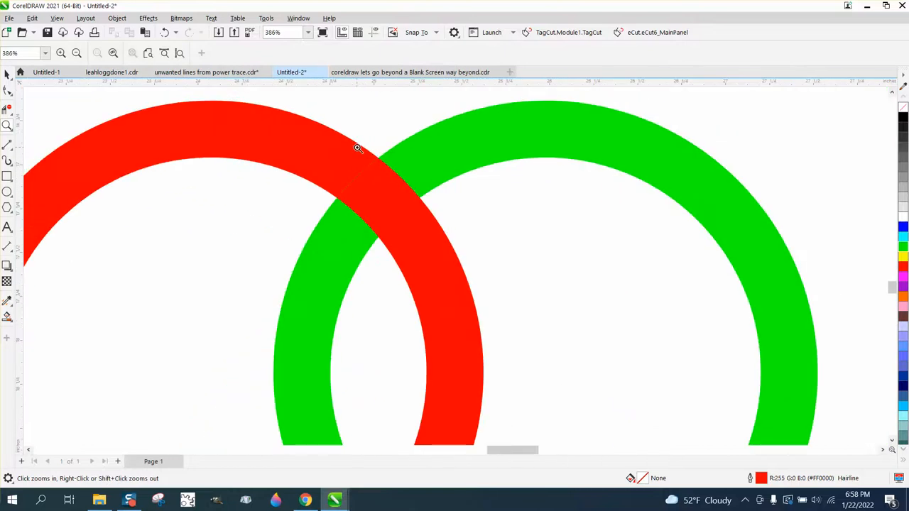
{"action": "scroll", "coordinate": [360, 150], "scroll_direction": "down", "scroll_amount": 4}
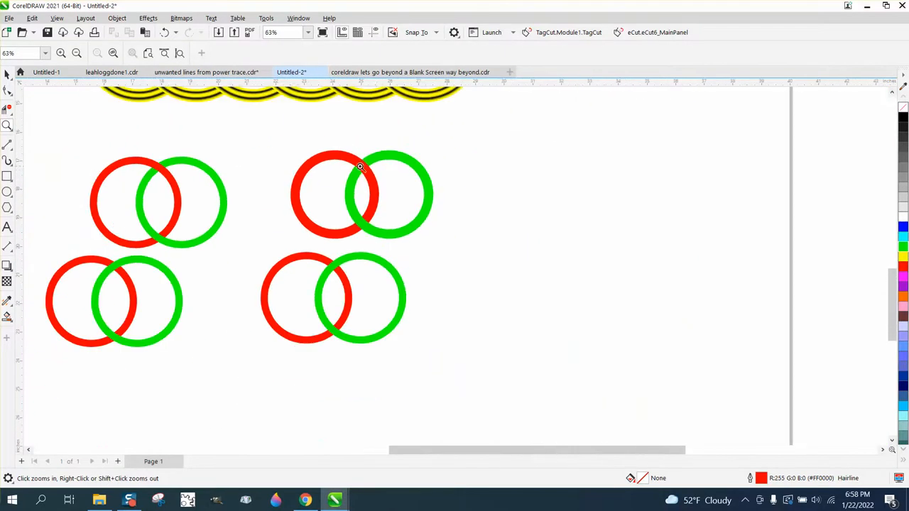
Step: Remove the fill from both rings of the lower-right pair and give them a black outline
{"action": "left_click", "coordinate": [7, 74]}
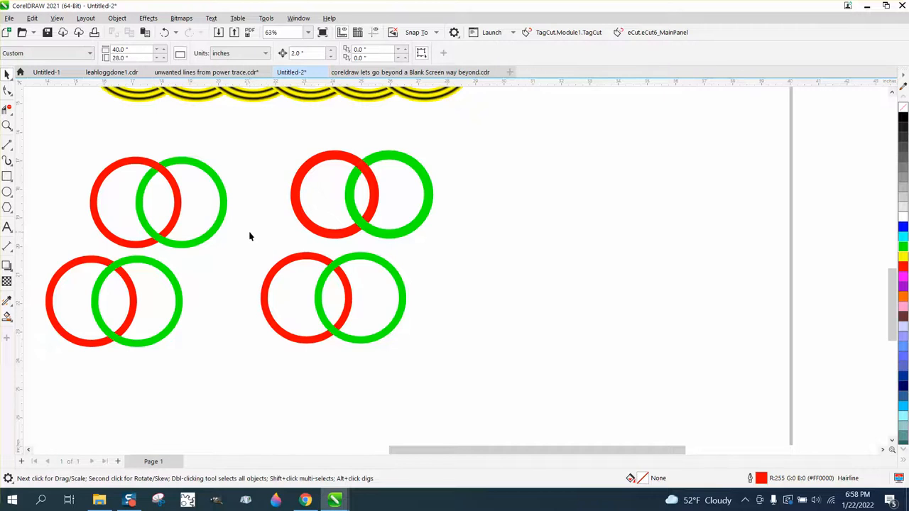
{"action": "left_click_drag", "start_coordinate": [337, 315], "coordinate": [454, 356]}
{"action": "left_click", "coordinate": [903, 107]}
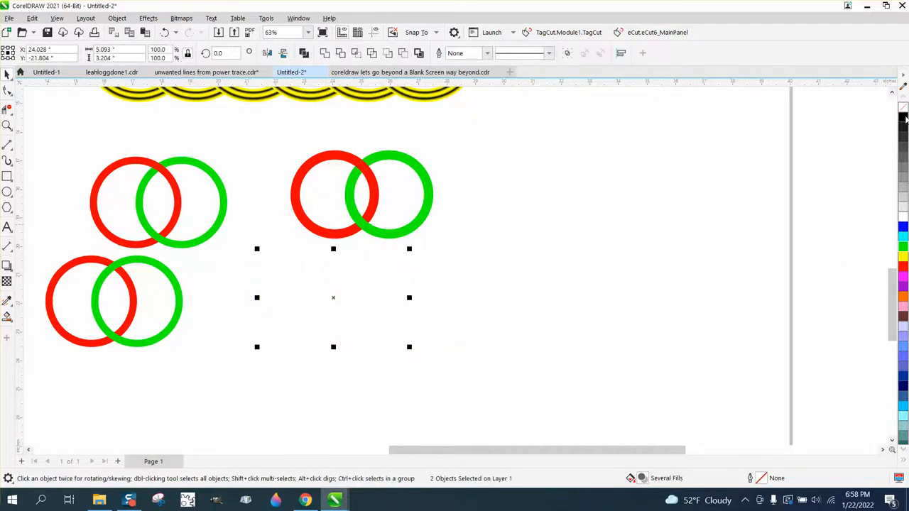
{"action": "right_click", "coordinate": [904, 117]}
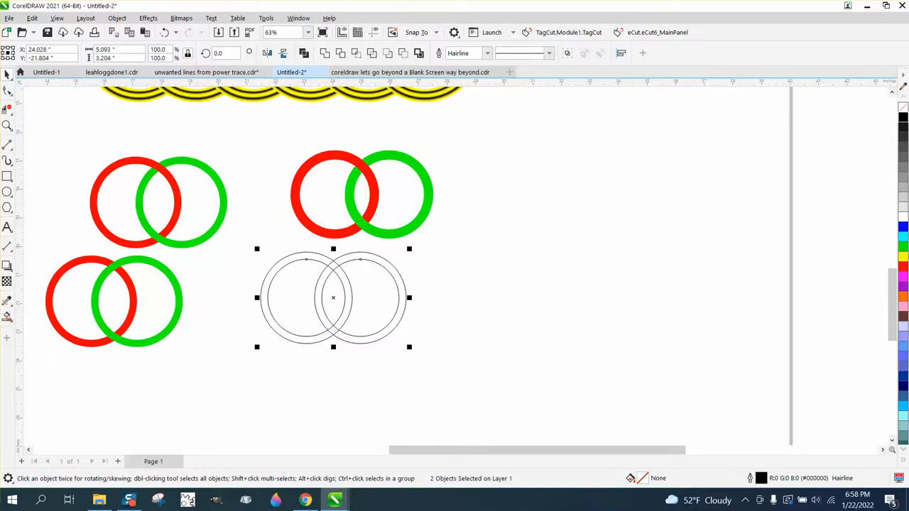
Step: Delete the left ring's segments inside the upper crossing and the right ring's segments inside the lower crossing with Virtual Segment Delete
{"action": "left_click", "coordinate": [7, 125]}
{"action": "left_click_drag", "start_coordinate": [225, 219], "coordinate": [490, 385]}
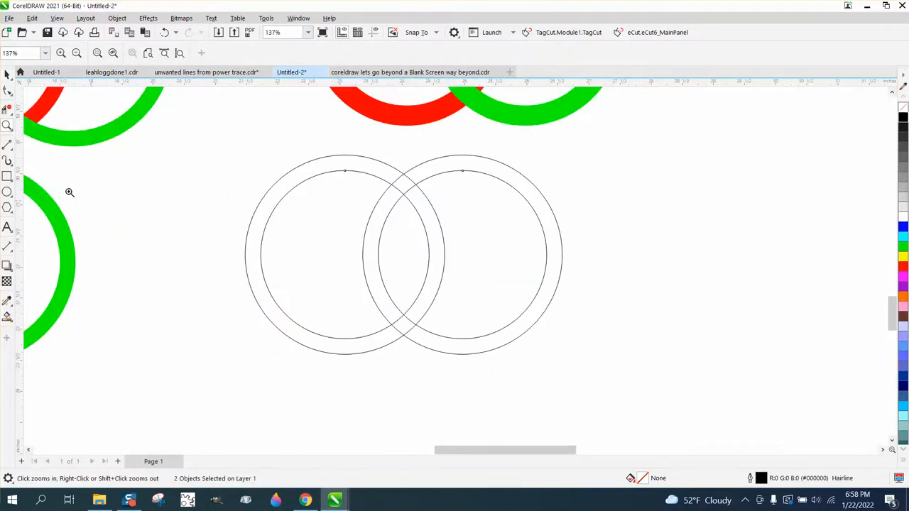
{"action": "left_click", "coordinate": [7, 109]}
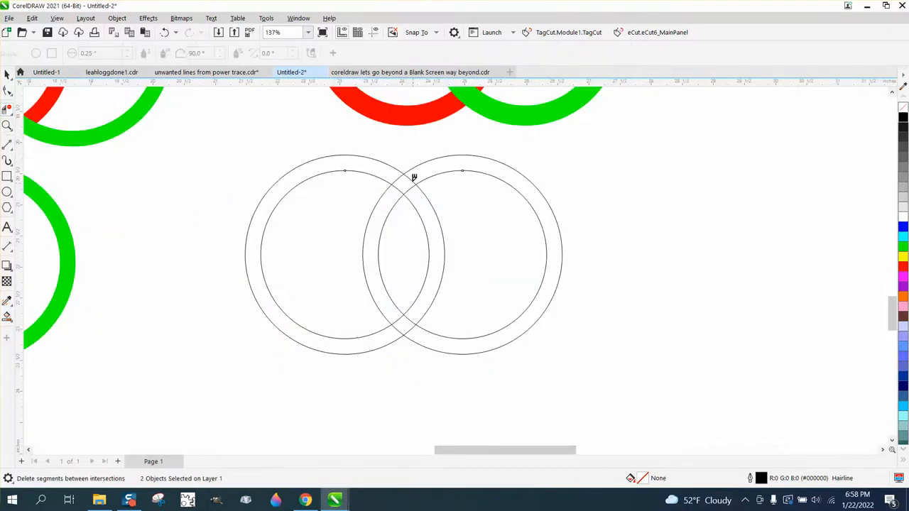
{"action": "left_click", "coordinate": [400, 183]}
{"action": "left_click", "coordinate": [404, 324]}
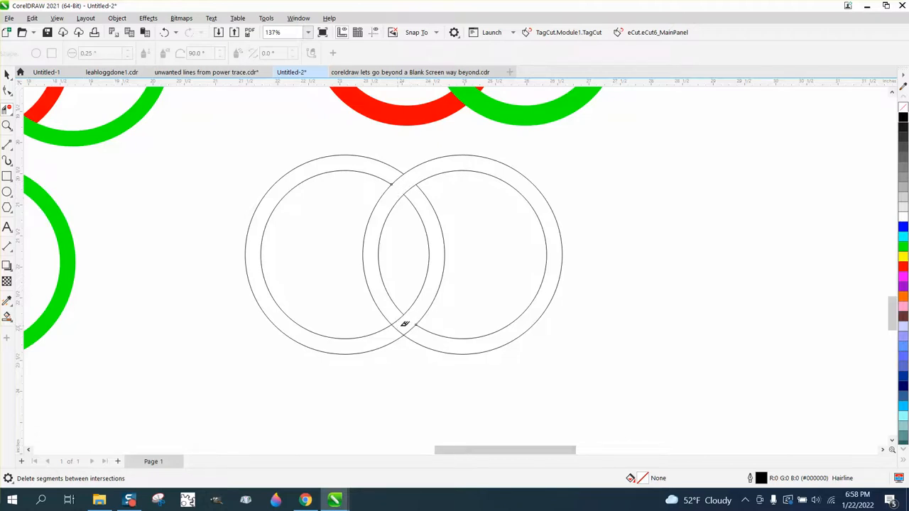
Step: Fill both parts of the outlined left ring with red using Smart Fill without an outline
{"action": "left_click", "coordinate": [8, 318]}
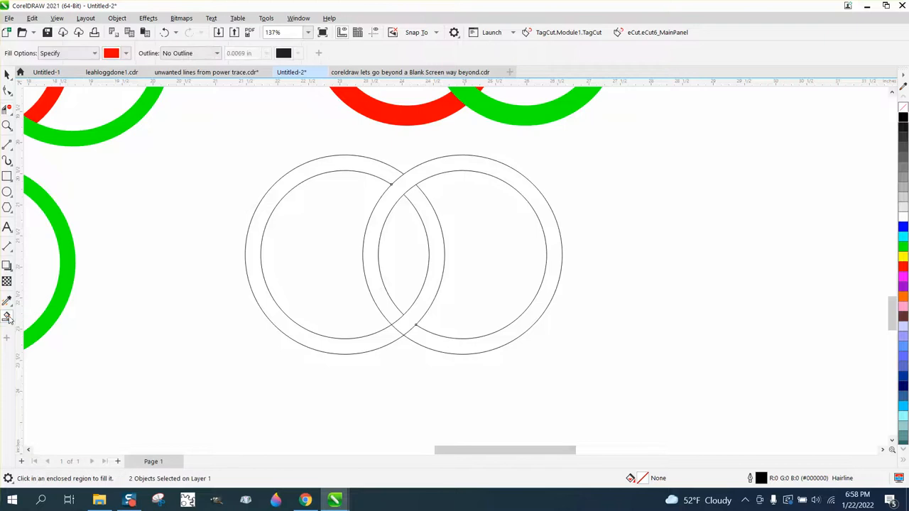
{"action": "left_click", "coordinate": [343, 170]}
{"action": "left_click", "coordinate": [434, 217]}
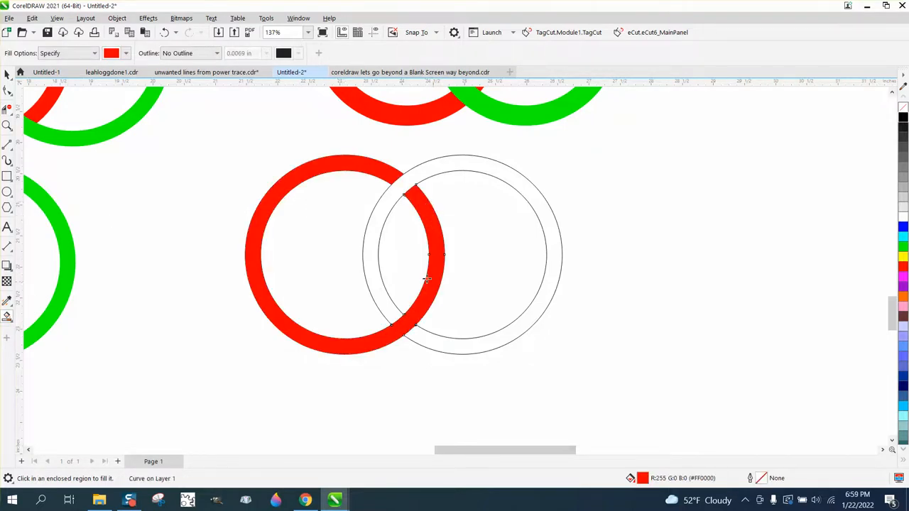
Step: Change the Smart Fill color to green and fill the right ring
{"action": "left_click", "coordinate": [125, 56]}
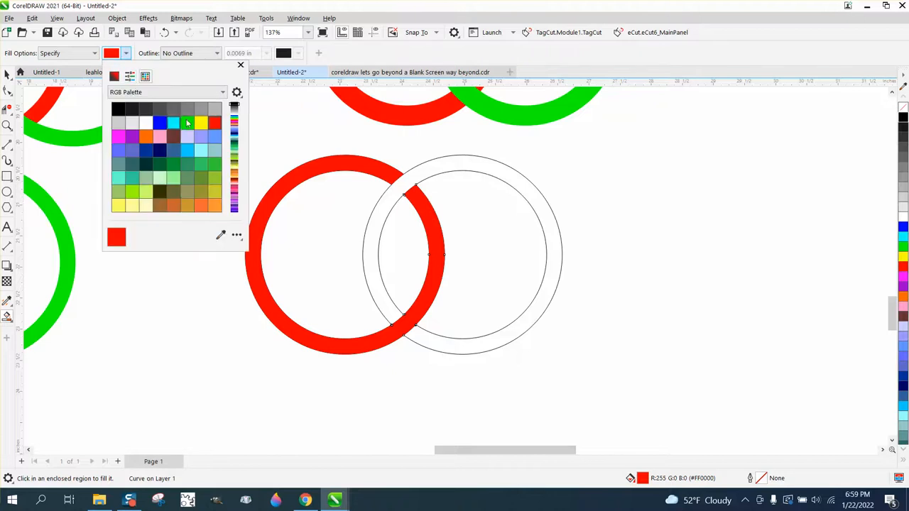
{"action": "left_click", "coordinate": [201, 123]}
{"action": "left_click", "coordinate": [386, 202]}
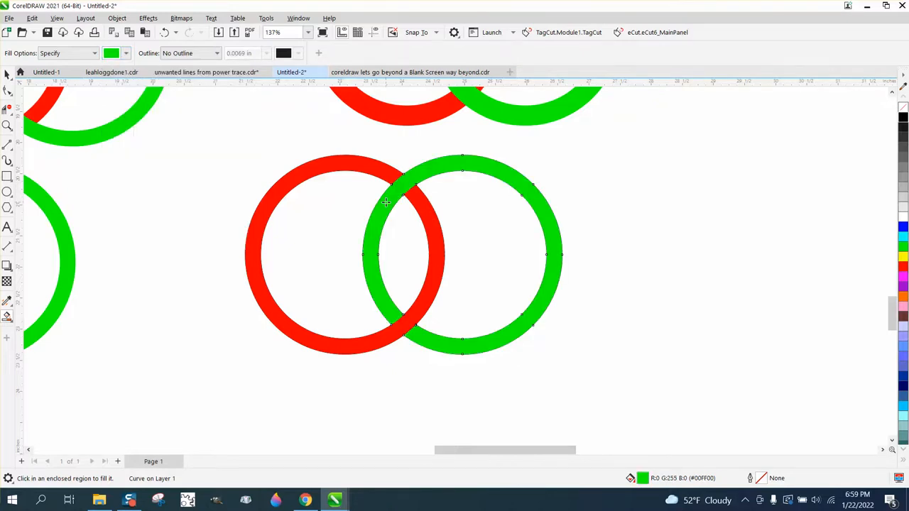
Step: Remove the black outline from all objects of the filled lower-right ring pair
{"action": "left_click", "coordinate": [6, 73]}
{"action": "left_click_drag", "start_coordinate": [217, 126], "coordinate": [657, 383]}
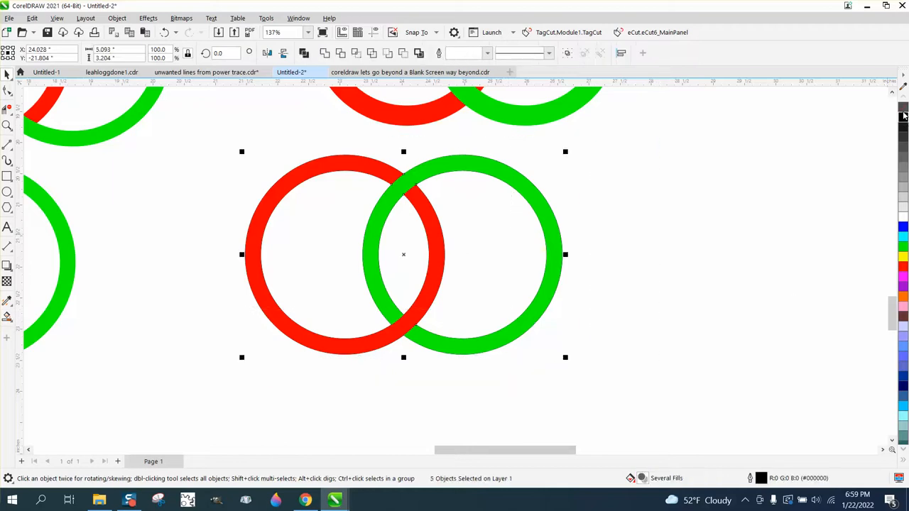
{"action": "right_click", "coordinate": [903, 106]}
Step: Examine the upper and lower crossings of the newly filled ring pair up close
{"action": "left_click", "coordinate": [7, 125]}
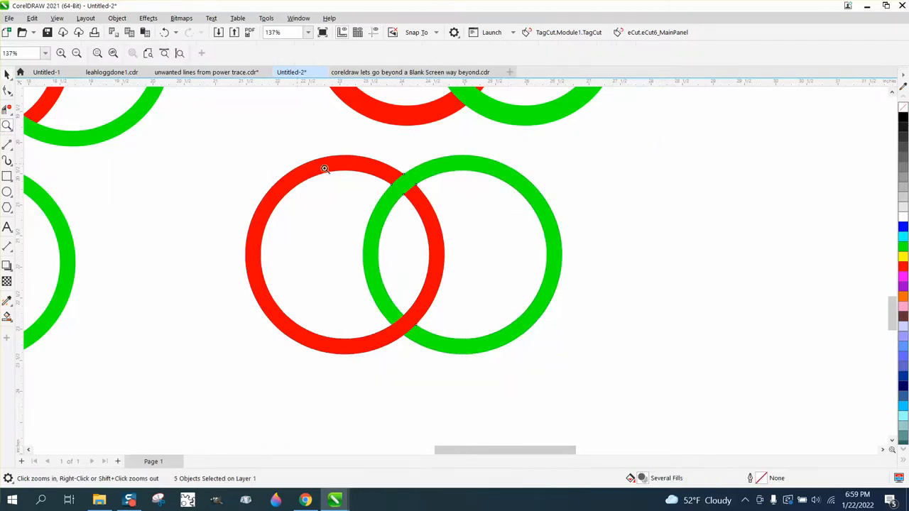
{"action": "left_click_drag", "start_coordinate": [384, 160], "coordinate": [429, 205]}
{"action": "scroll", "coordinate": [377, 212], "scroll_direction": "down", "scroll_amount": 5}
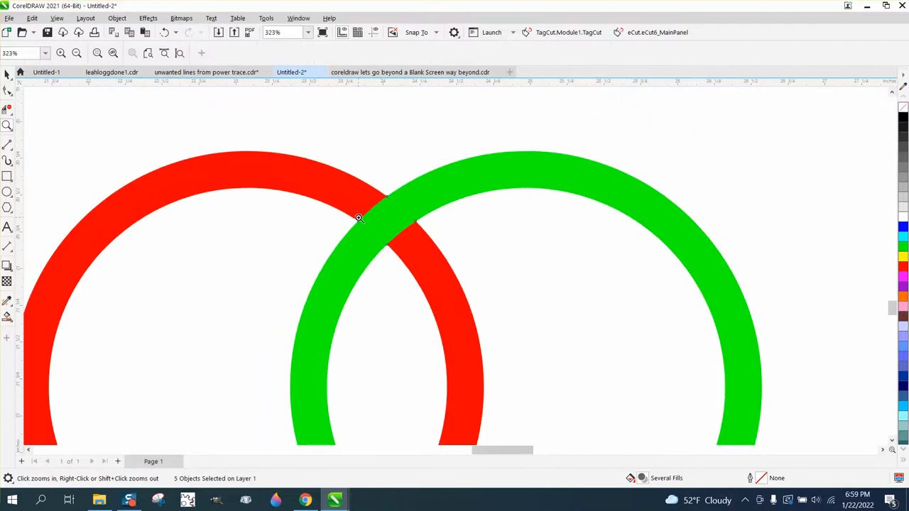
{"action": "left_click_drag", "start_coordinate": [389, 421], "coordinate": [416, 434]}
{"action": "scroll", "coordinate": [343, 261], "scroll_direction": "down", "scroll_amount": 3}
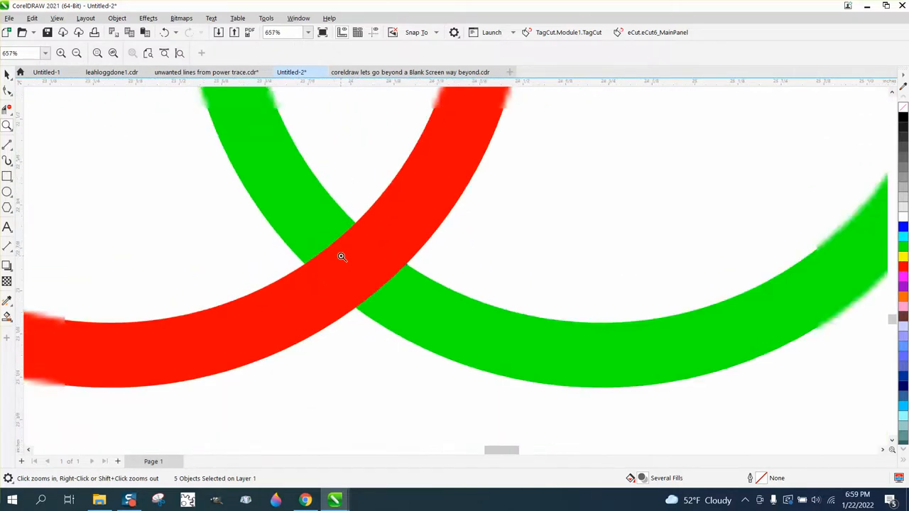
{"action": "scroll", "coordinate": [346, 268], "scroll_direction": "down", "scroll_amount": 4}
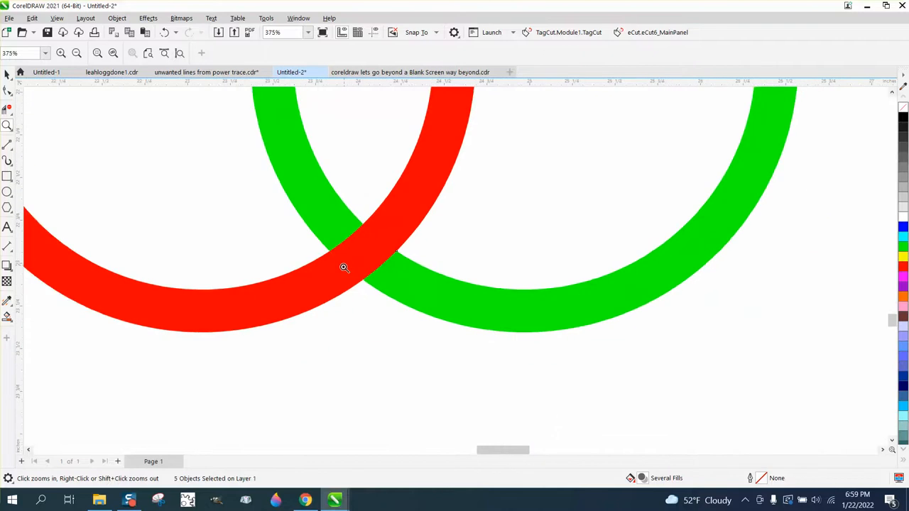
{"action": "scroll", "coordinate": [332, 110], "scroll_direction": "up", "scroll_amount": 3}
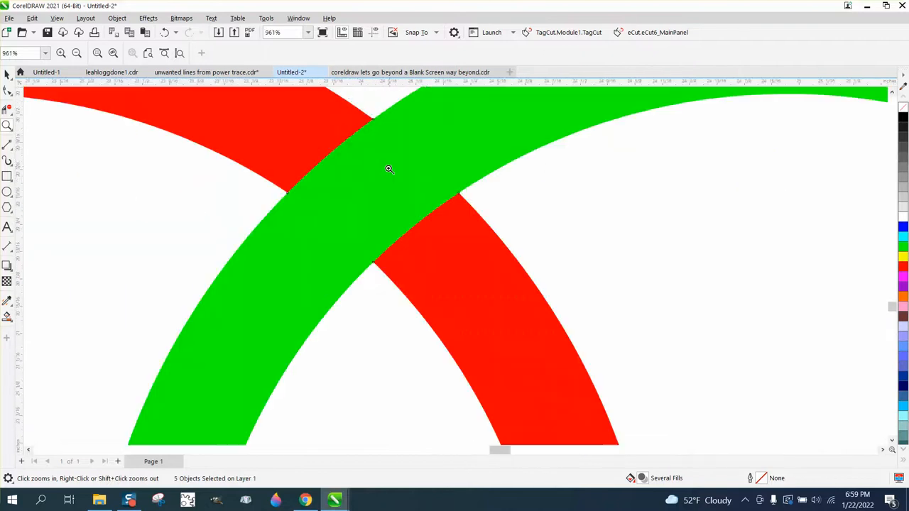
Step: Inspect the outer corner of the upper crossing, where the red and green rings meet, at very high magnification
{"action": "scroll", "coordinate": [323, 153], "scroll_direction": "up", "scroll_amount": 4}
{"action": "scroll", "coordinate": [321, 157], "scroll_direction": "down", "scroll_amount": 3}
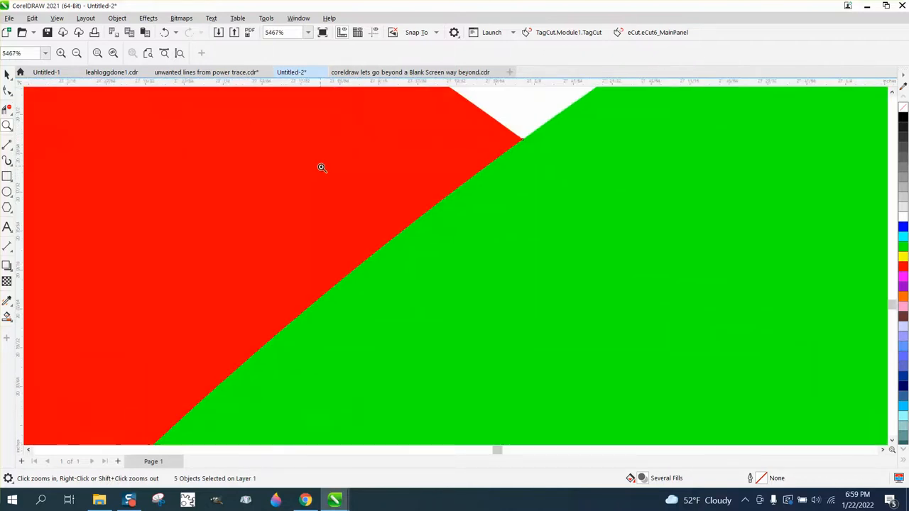
{"action": "scroll", "coordinate": [458, 167], "scroll_direction": "up", "scroll_amount": 5}
{"action": "scroll", "coordinate": [461, 171], "scroll_direction": "down", "scroll_amount": 5}
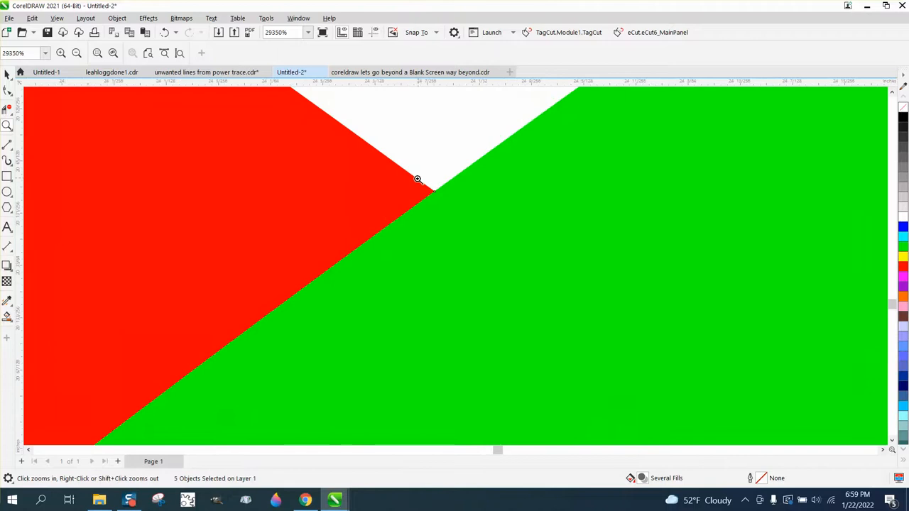
{"action": "scroll", "coordinate": [408, 246], "scroll_direction": "down", "scroll_amount": 6}
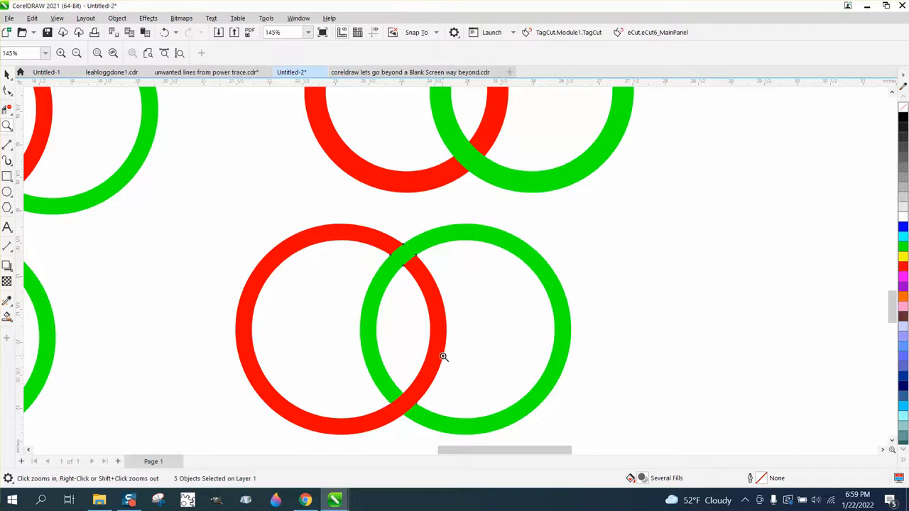
Step: Examine the first upper crossing of the yellow six-ring chain up close
{"action": "scroll", "coordinate": [469, 353], "scroll_direction": "down", "scroll_amount": 4}
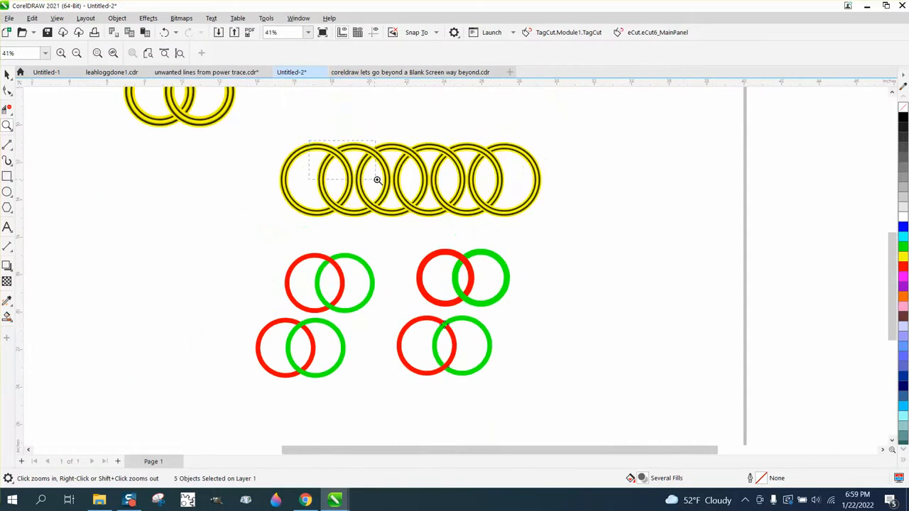
{"action": "scroll", "coordinate": [377, 185], "scroll_direction": "up", "scroll_amount": 6}
{"action": "scroll", "coordinate": [452, 242], "scroll_direction": "up", "scroll_amount": 4}
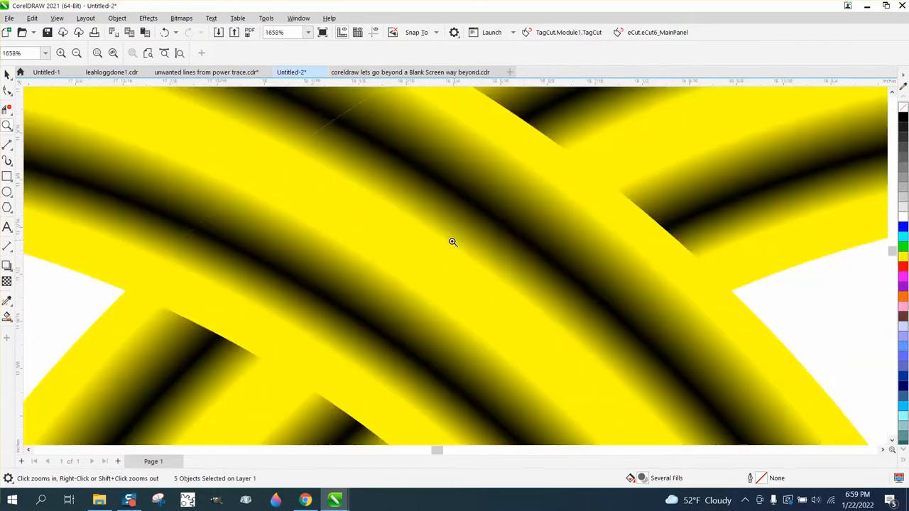
{"action": "scroll", "coordinate": [317, 135], "scroll_direction": "down", "scroll_amount": 4}
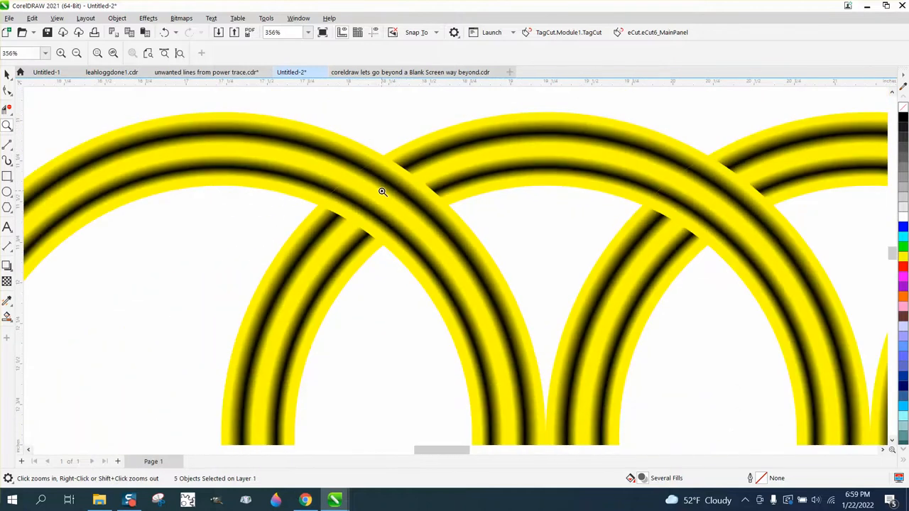
Step: Move the grouped overlap piece at the yellow chain's first upper crossing aside to expose the rings beneath, and undo the move
{"action": "left_click", "coordinate": [7, 74]}
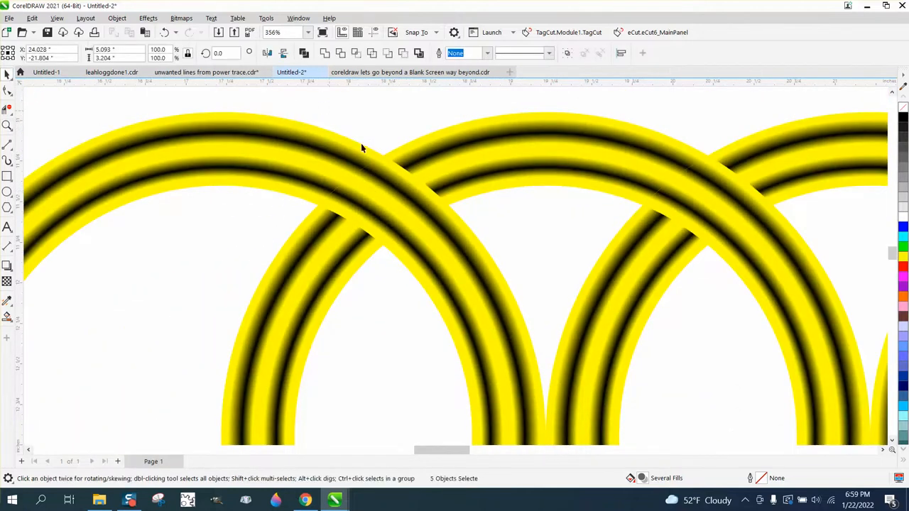
{"action": "left_click", "coordinate": [380, 172]}
{"action": "left_click_drag", "start_coordinate": [380, 173], "coordinate": [291, 235]}
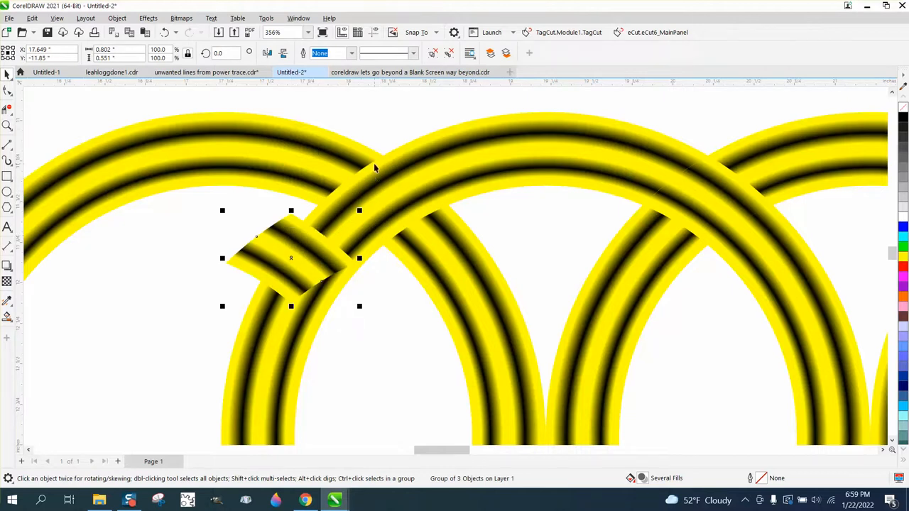
{"action": "left_click", "coordinate": [166, 34]}
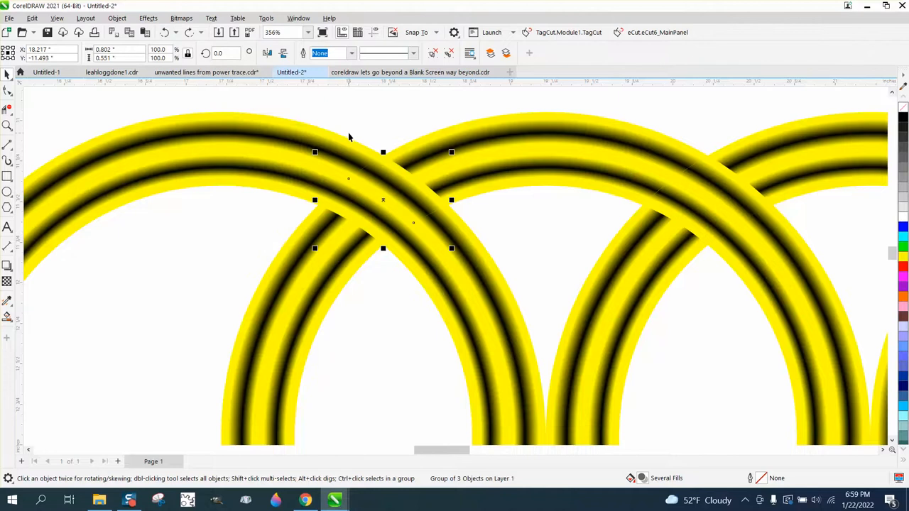
Step: Try to inspect the nodes of the overlap piece at the yellow chain's first upper crossing with the Shape tool
{"action": "left_click", "coordinate": [15, 132]}
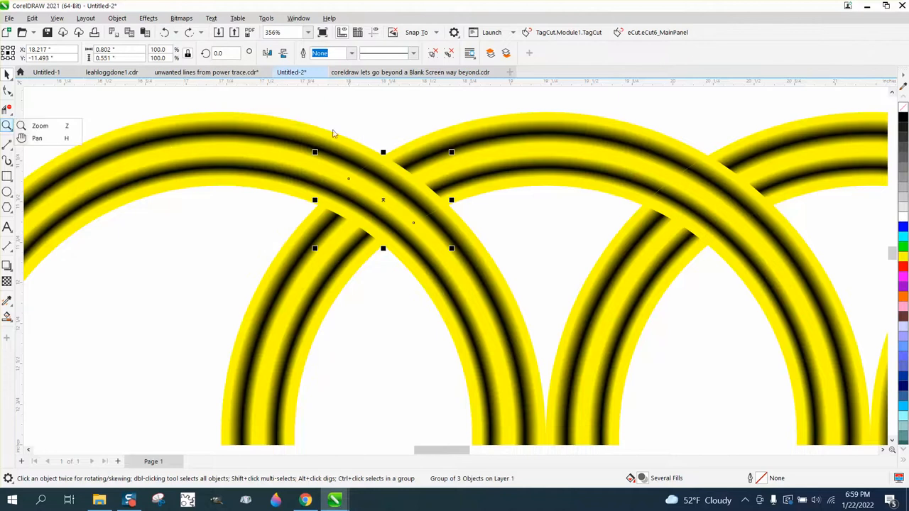
{"action": "left_click", "coordinate": [44, 128]}
{"action": "left_click_drag", "start_coordinate": [353, 135], "coordinate": [561, 283]}
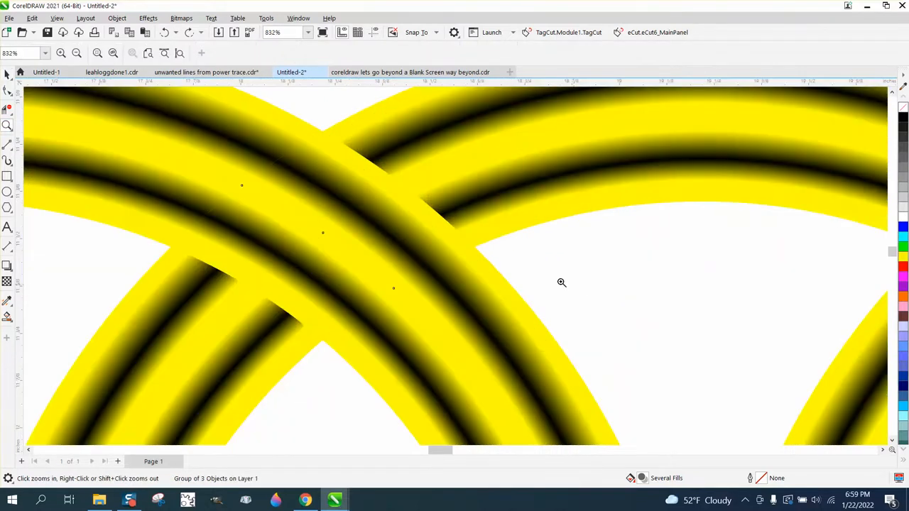
{"action": "left_click", "coordinate": [7, 90]}
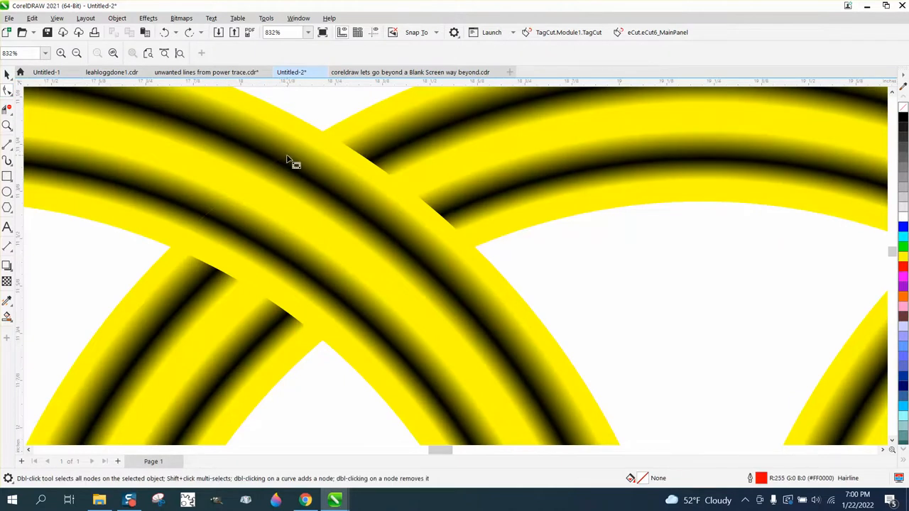
{"action": "left_click", "coordinate": [7, 74]}
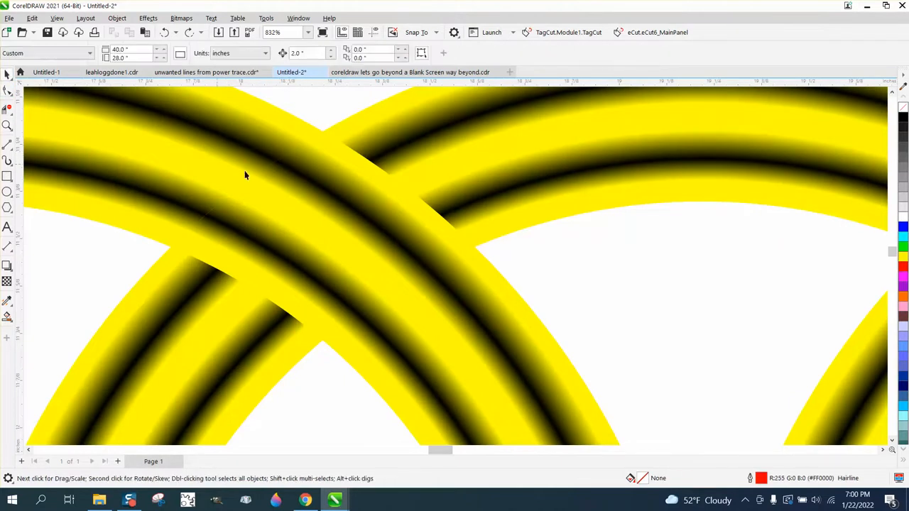
{"action": "left_click", "coordinate": [245, 174]}
{"action": "key", "text": "F10"}
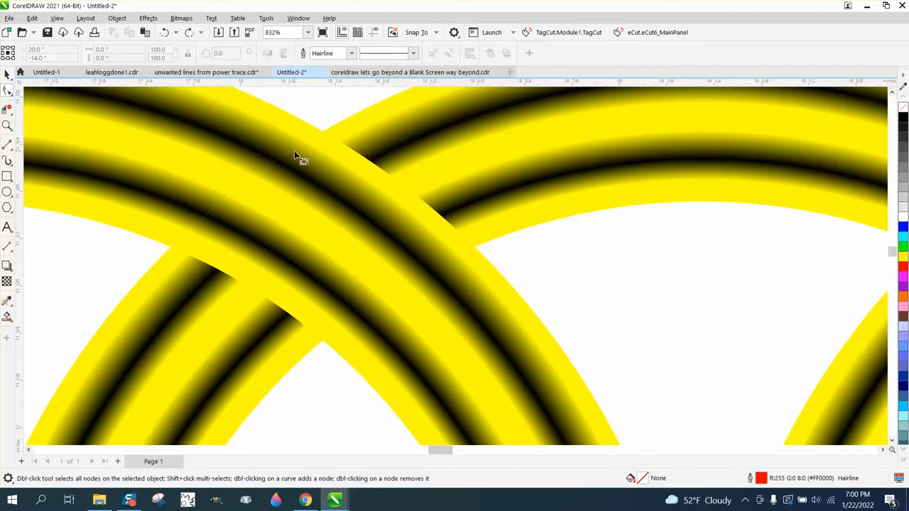
{"action": "scroll", "coordinate": [304, 160], "scroll_direction": "down", "scroll_amount": 1}
{"action": "scroll", "coordinate": [312, 171], "scroll_direction": "down", "scroll_amount": 6}
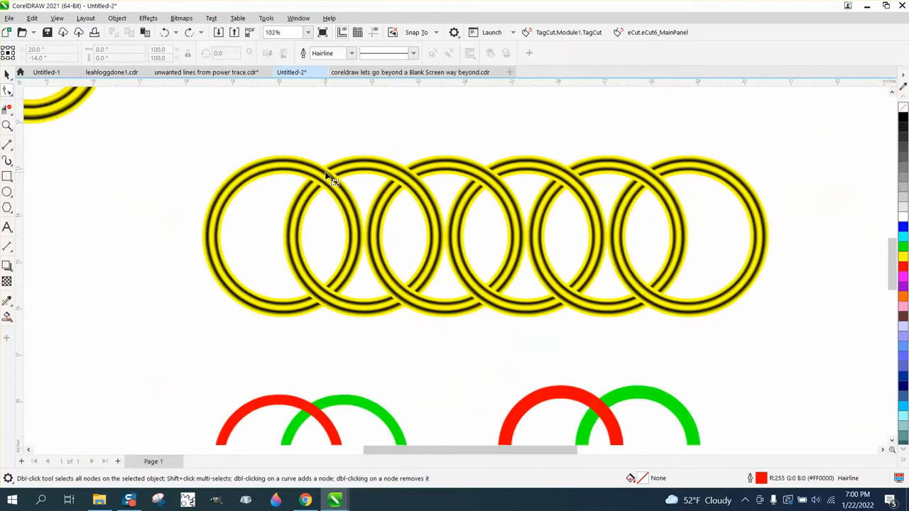
{"action": "left_click", "coordinate": [9, 74]}
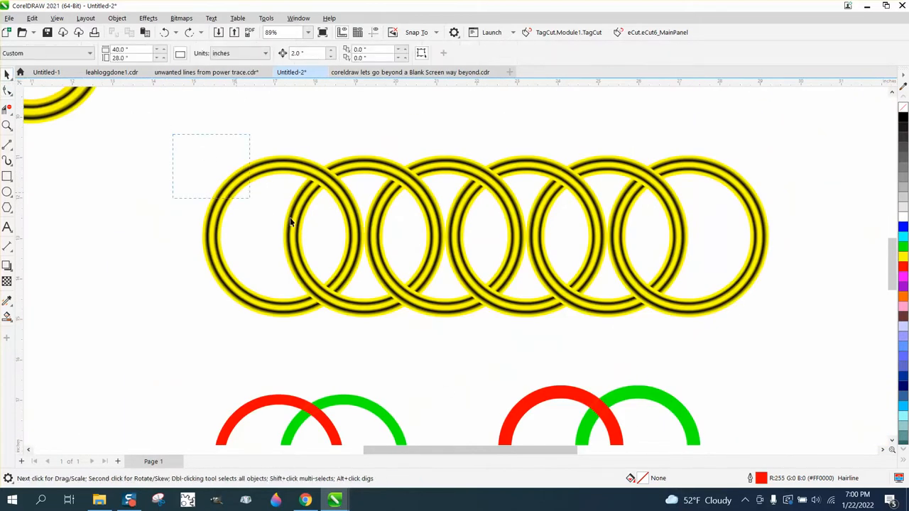
{"action": "left_click_drag", "start_coordinate": [290, 223], "coordinate": [790, 348]}
{"action": "left_click", "coordinate": [117, 18]}
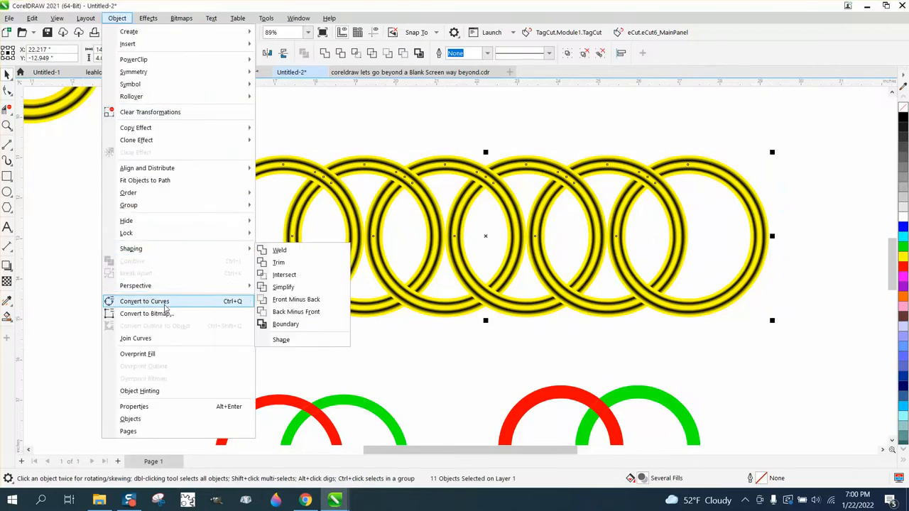
{"action": "left_click", "coordinate": [80, 250]}
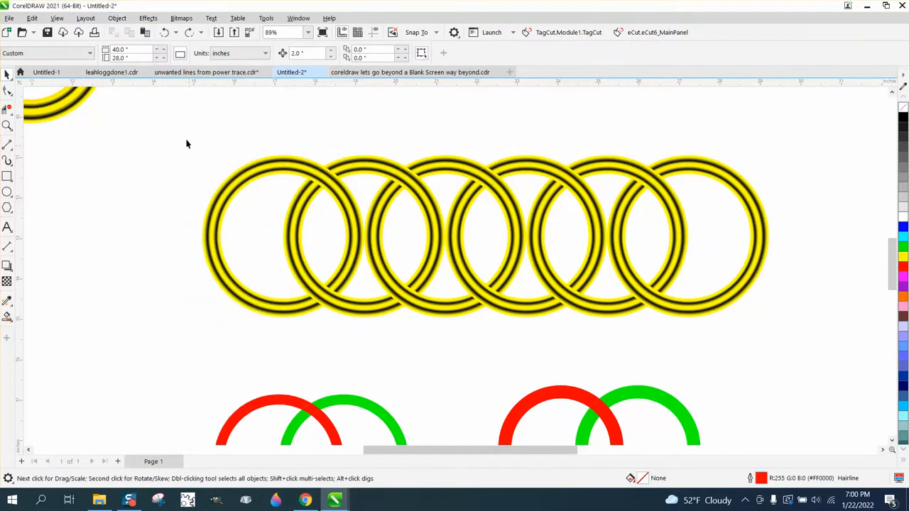
{"action": "left_click_drag", "start_coordinate": [187, 142], "coordinate": [448, 319]}
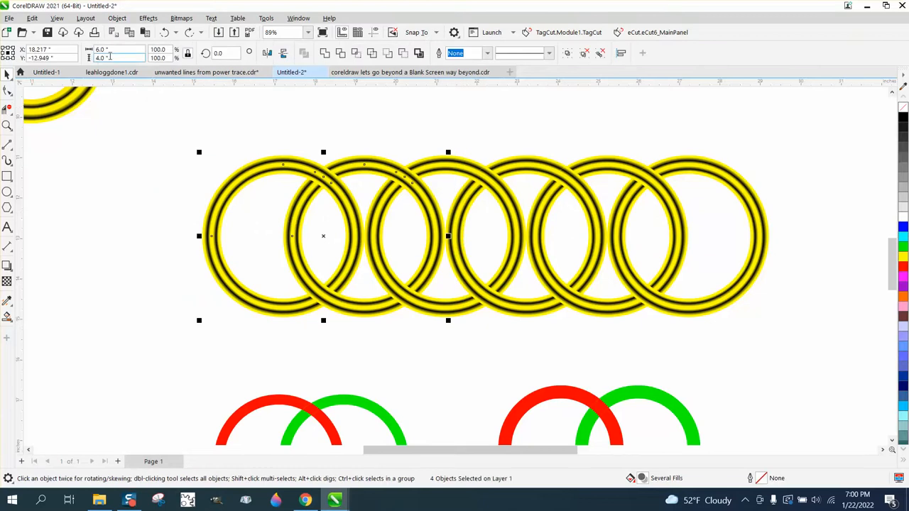
{"action": "left_click", "coordinate": [117, 18]}
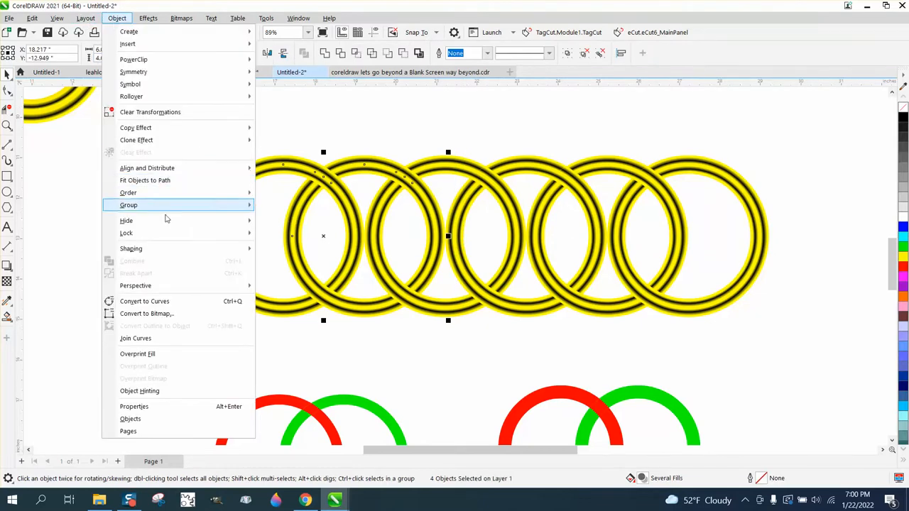
{"action": "left_click", "coordinate": [85, 262]}
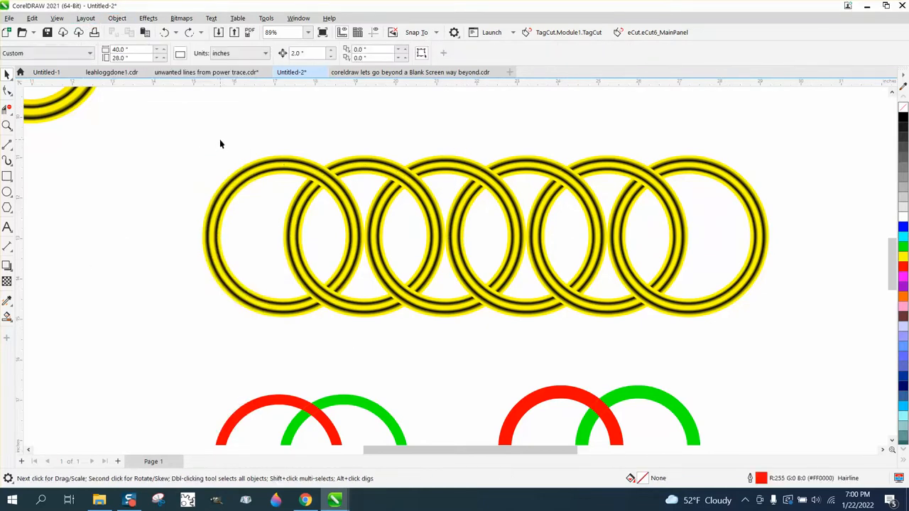
Step: Inspect the edges of the overlap piece where the first two yellow rings cross at the upper side of the chain
{"action": "scroll", "coordinate": [252, 183], "scroll_direction": "down", "scroll_amount": 1}
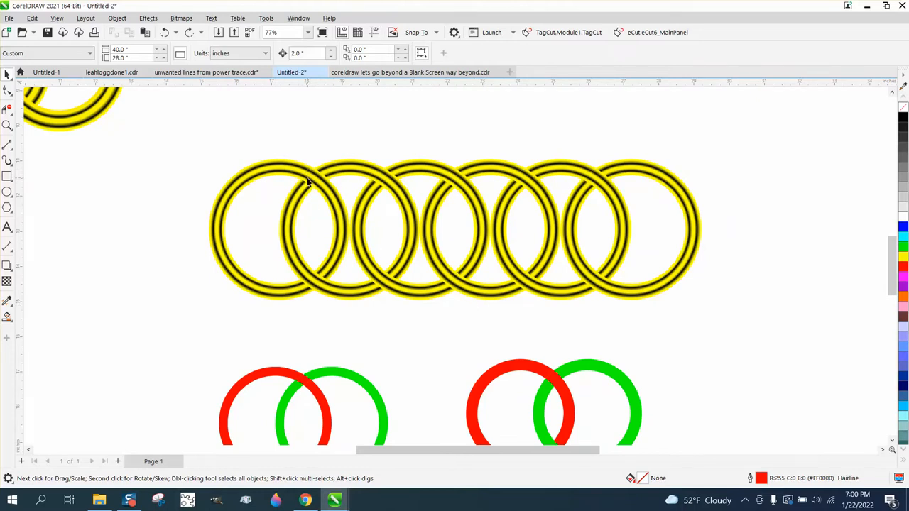
{"action": "left_click", "coordinate": [7, 126]}
{"action": "left_click_drag", "start_coordinate": [293, 168], "coordinate": [382, 209]}
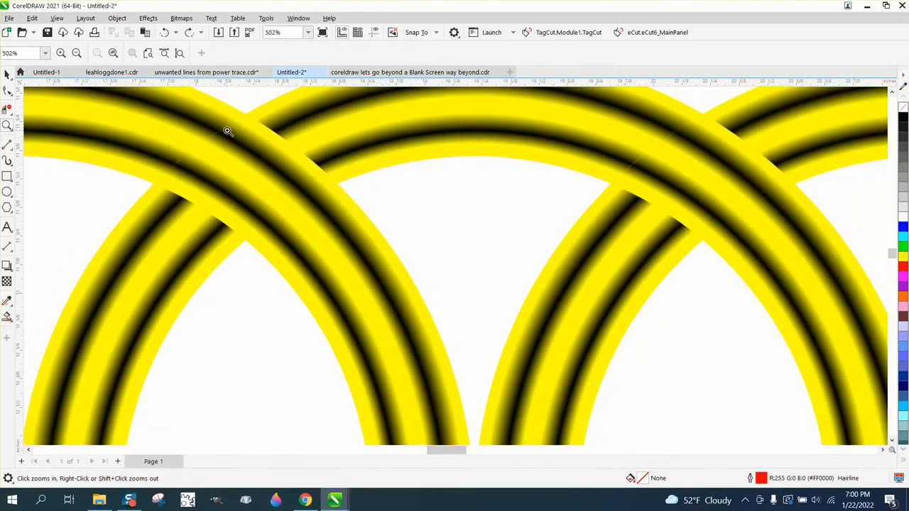
{"action": "right_click", "coordinate": [227, 131]}
{"action": "left_click_drag", "start_coordinate": [213, 138], "coordinate": [267, 176]}
{"action": "scroll", "coordinate": [330, 190], "scroll_direction": "down", "scroll_amount": 1}
{"action": "scroll", "coordinate": [330, 190], "scroll_direction": "down", "scroll_amount": 1}
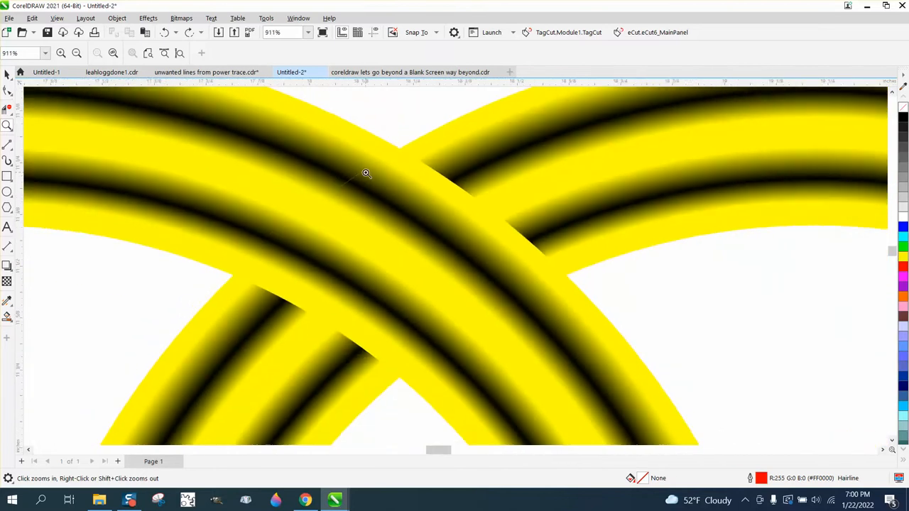
{"action": "scroll", "coordinate": [365, 173], "scroll_direction": "down", "scroll_amount": 2}
{"action": "scroll", "coordinate": [366, 173], "scroll_direction": "down", "scroll_amount": 6}
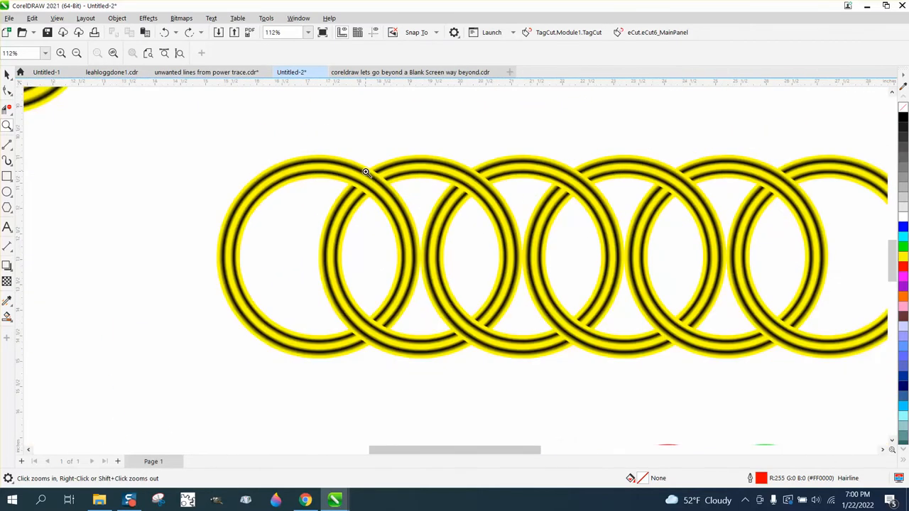
Step: View the thicker red and green interlocked ring pair below the yellow chain up close
{"action": "scroll", "coordinate": [366, 173], "scroll_direction": "down", "scroll_amount": 2}
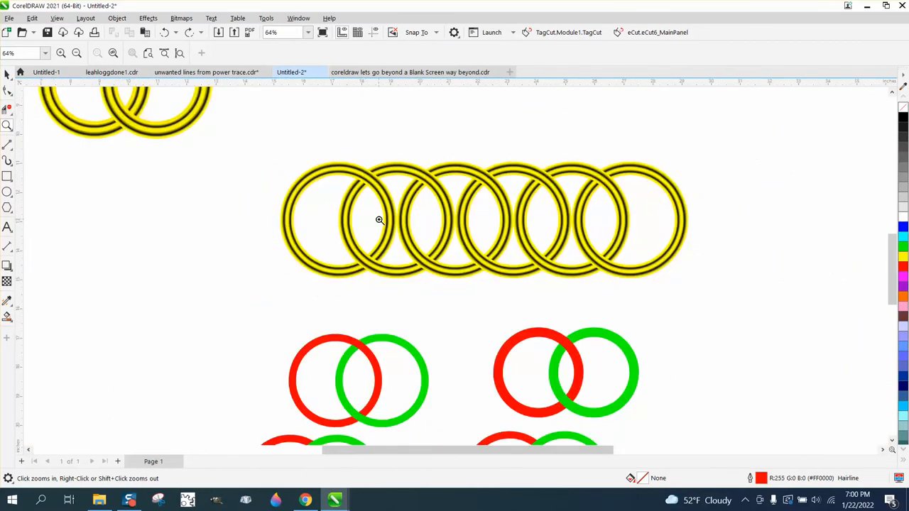
{"action": "scroll", "coordinate": [414, 237], "scroll_direction": "down", "scroll_amount": 1}
{"action": "left_click_drag", "start_coordinate": [473, 335], "coordinate": [572, 365]}
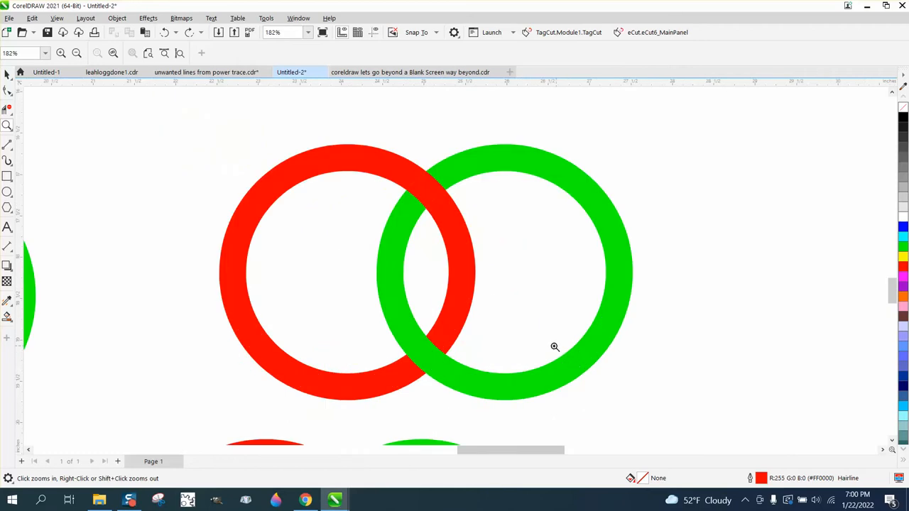